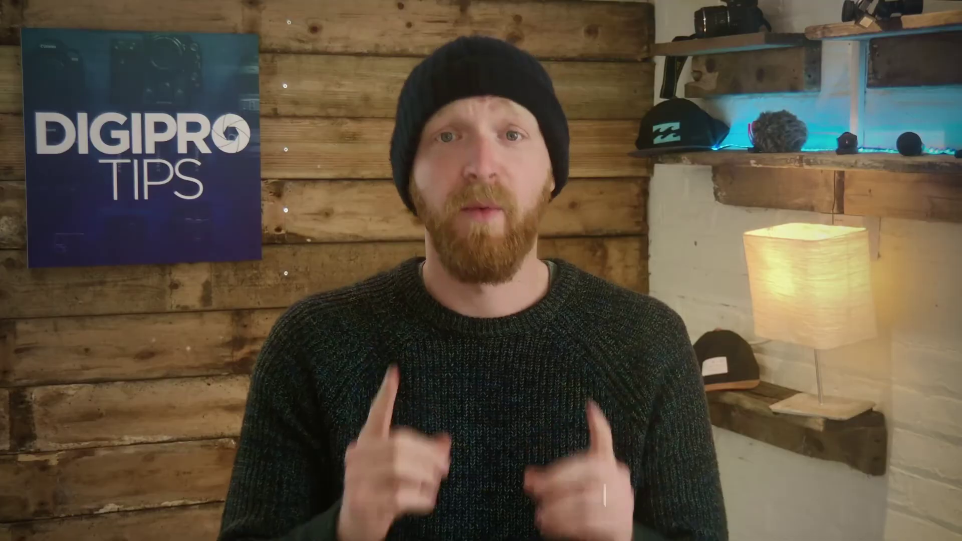
Step: Pick the NDI source feed, confirm it, and resize the Fornite iPhone feed into the upper-left canvas
left_click(797, 535)
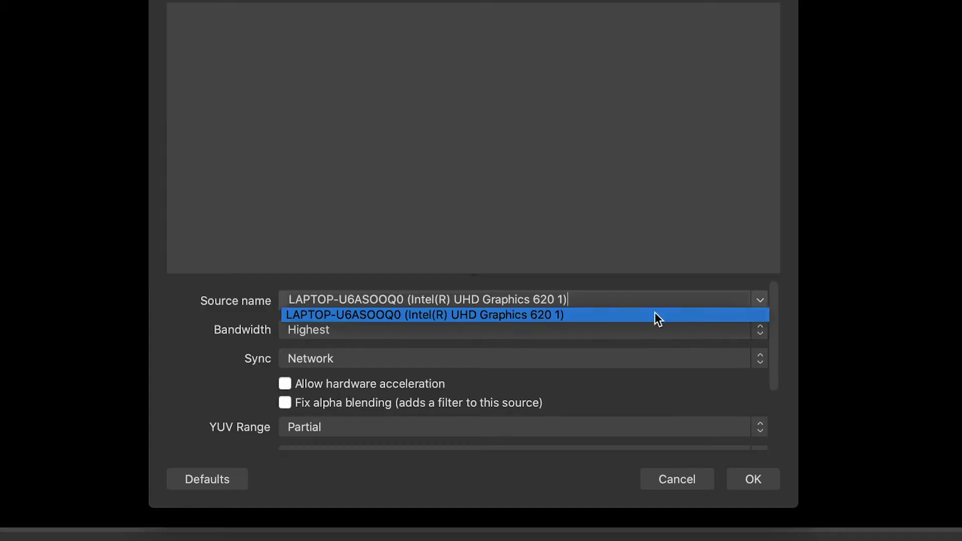
left_click(654, 315)
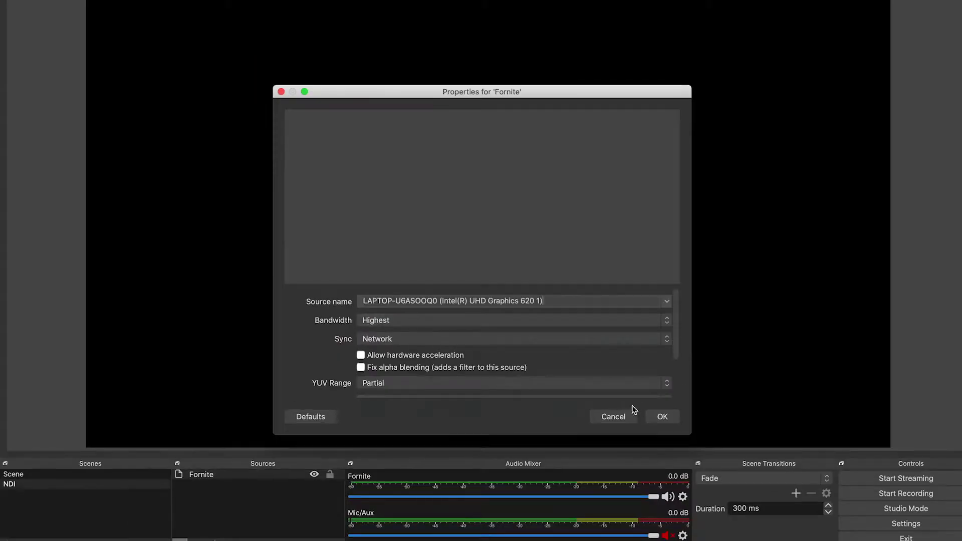
left_click(753, 479)
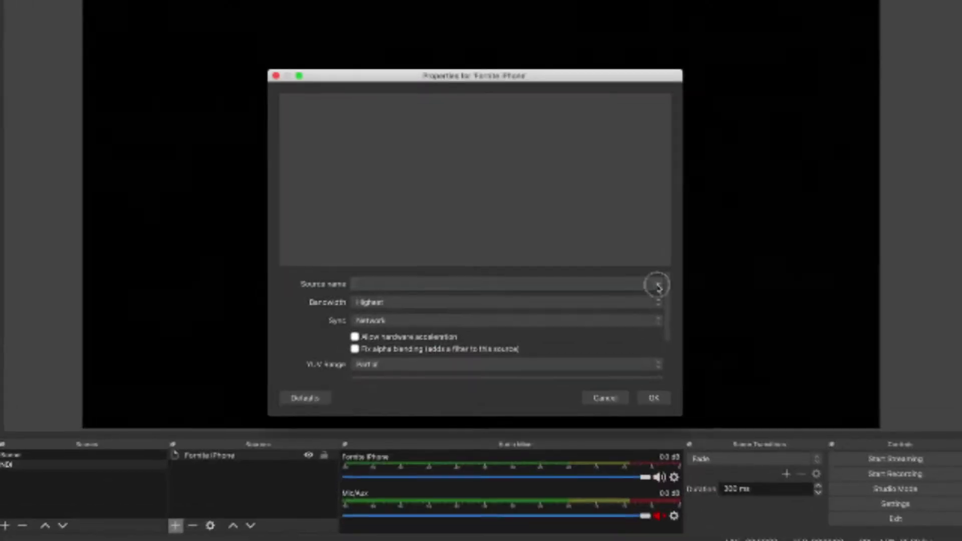
left_click(656, 281)
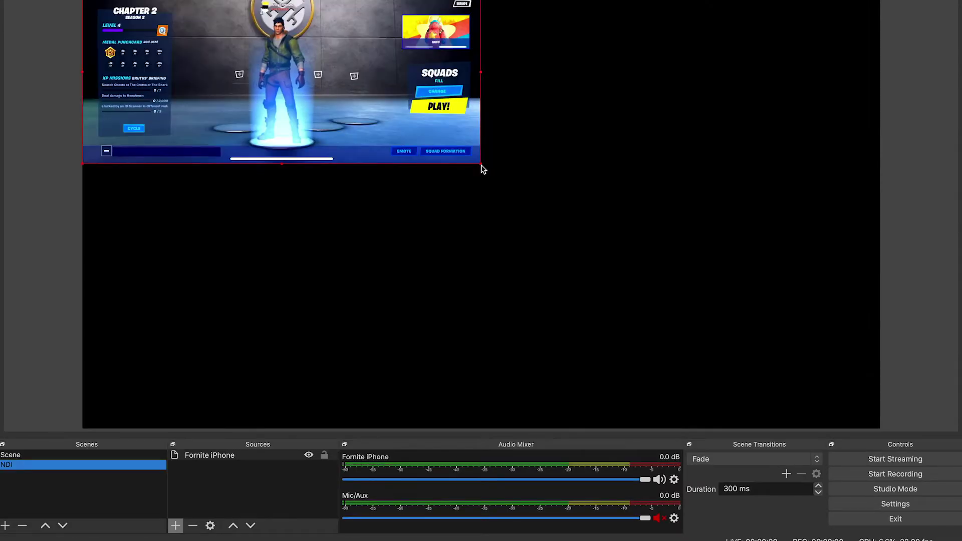
left_click_drag(482, 169, 719, 279)
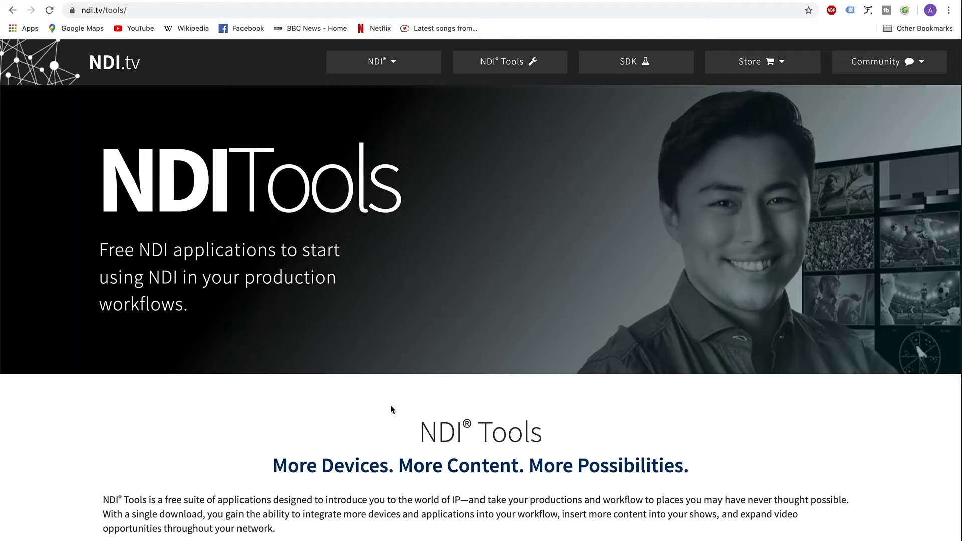
Step: Scroll down ndi.tv/tools and open the DOWNLOAD options in the NDI Tools 4.5 banner
scroll(391, 407, "down", 3)
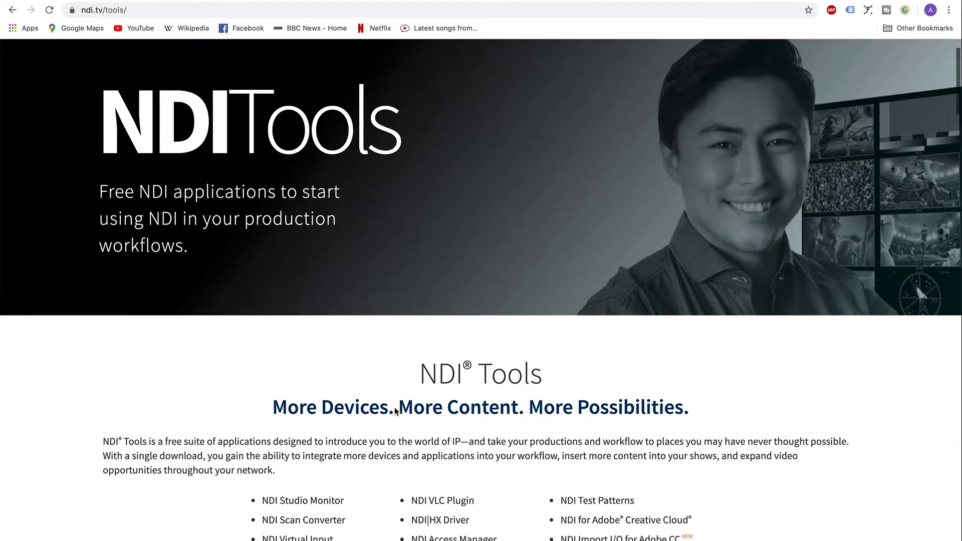
scroll(395, 409, "down", 3)
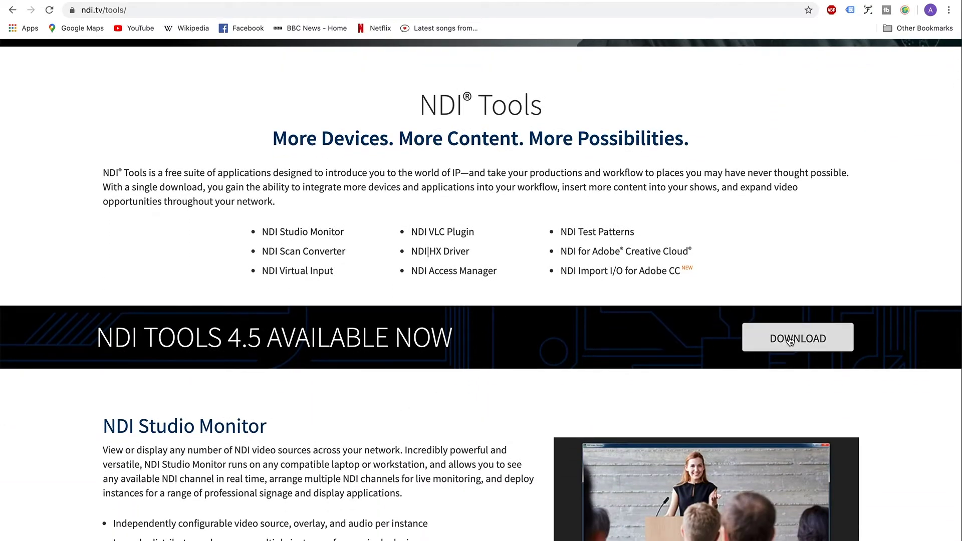
left_click(790, 341)
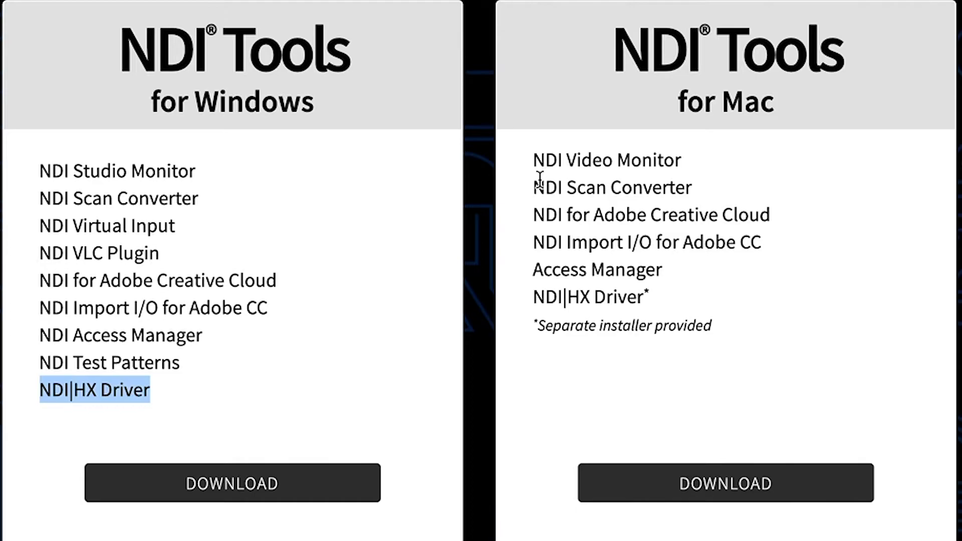
Step: Select the NDI Scan Converter line in the NDI Tools download card
left_click_drag(648, 183, 703, 185)
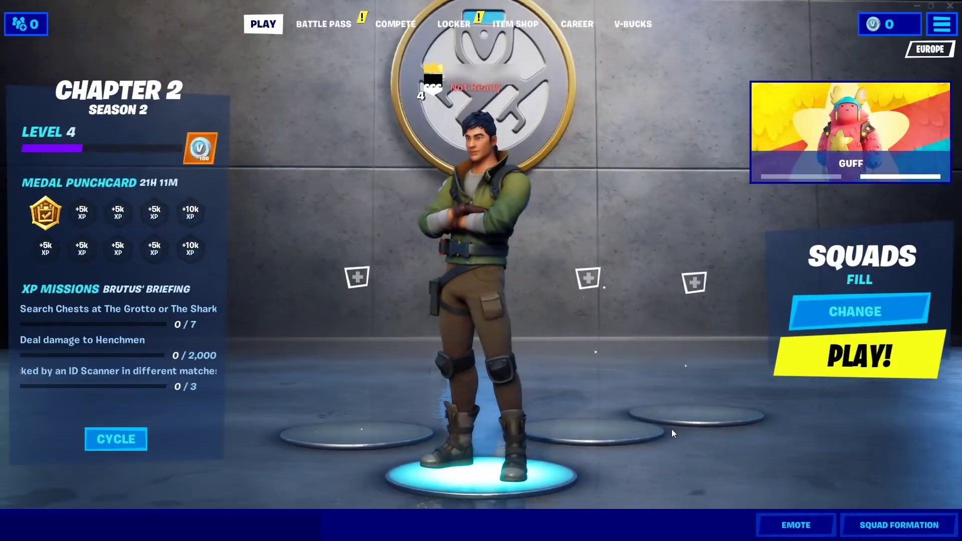
Step: Search for Scan Converter, then set its tray-menu Audio Source to System Audio
type("sca")
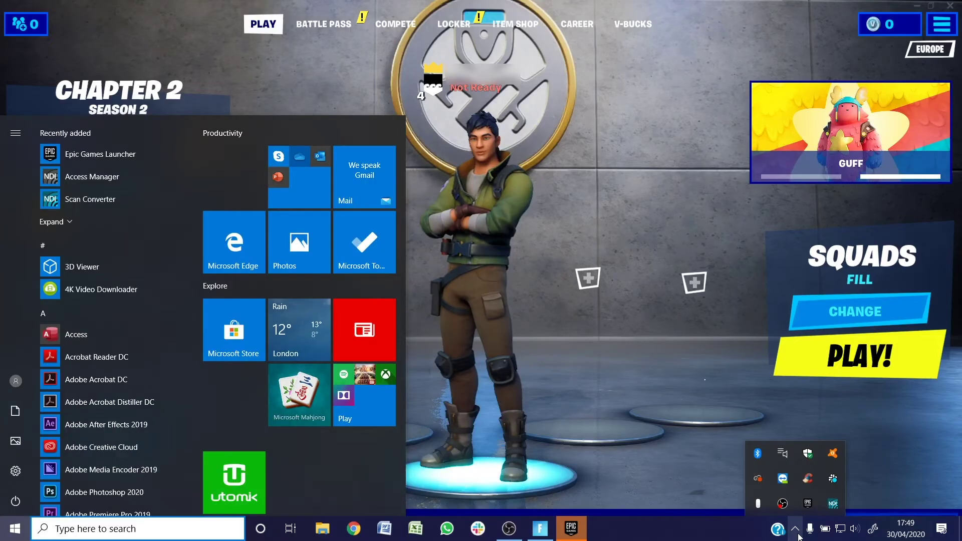
right_click(833, 503)
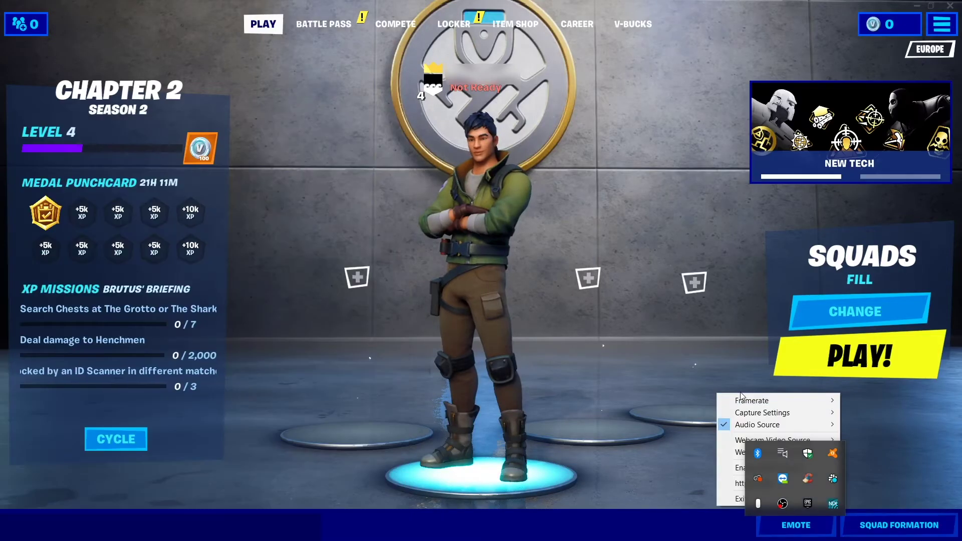
mouse_move(743, 399)
mouse_move(736, 424)
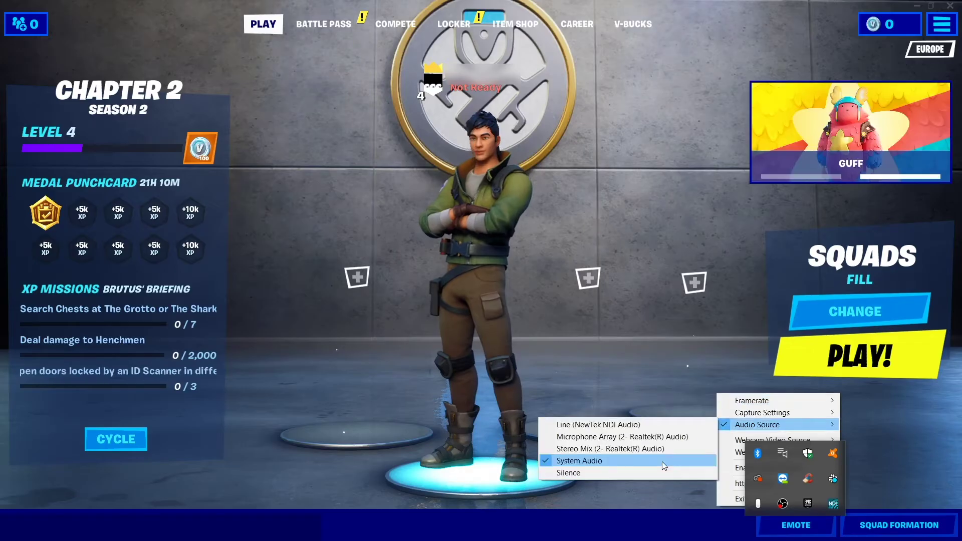
left_click(662, 461)
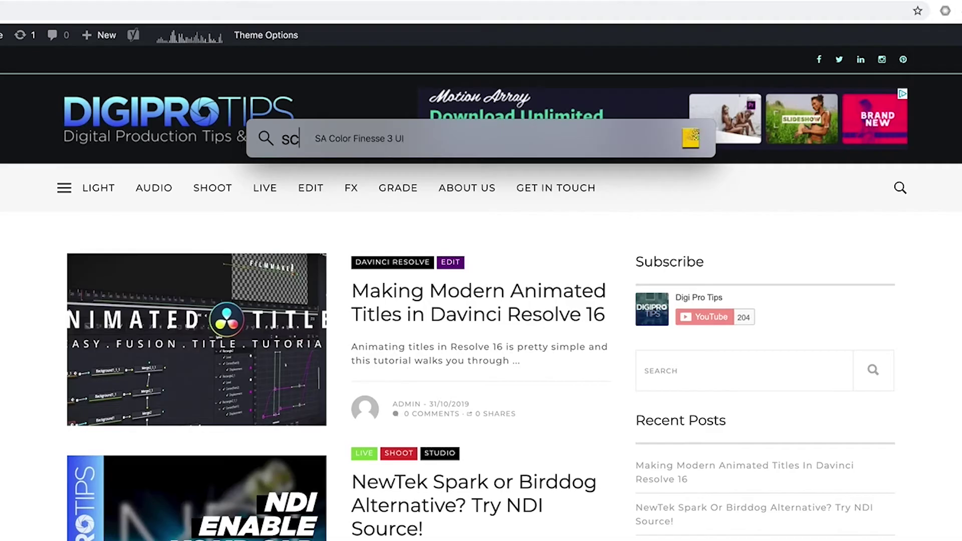
Step: Launch NDI Scan Converter on the Mac, then view the obs-ndi 4.7.0 release assets
key("Return")
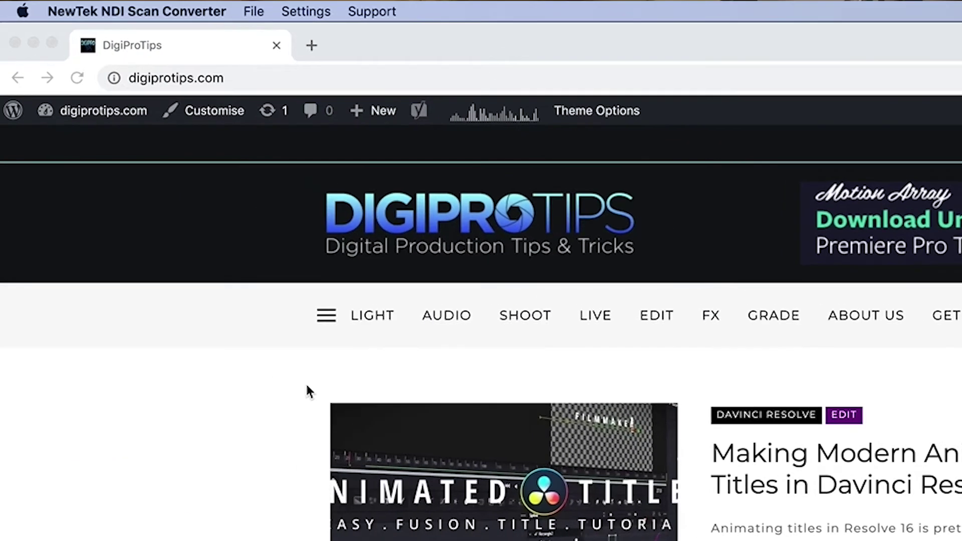
left_click(253, 9)
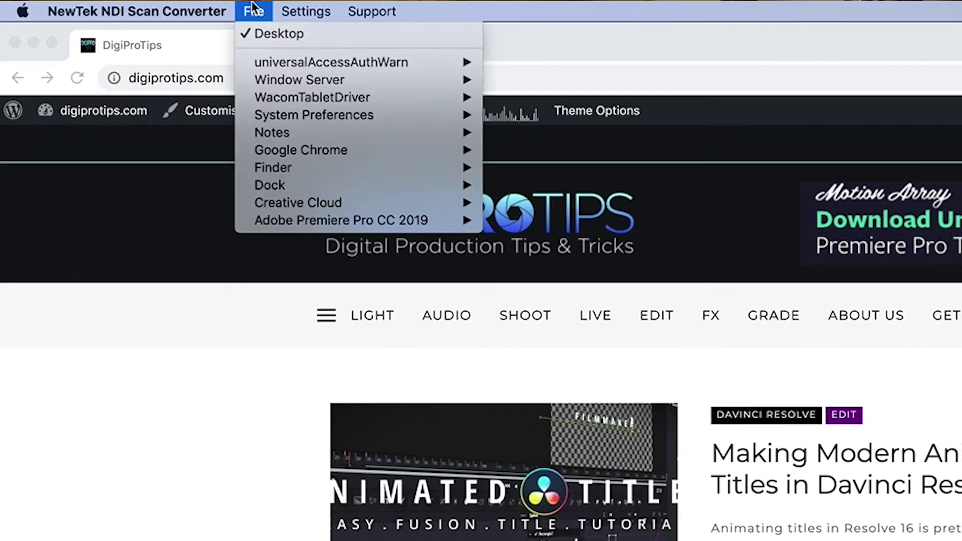
mouse_move(310, 152)
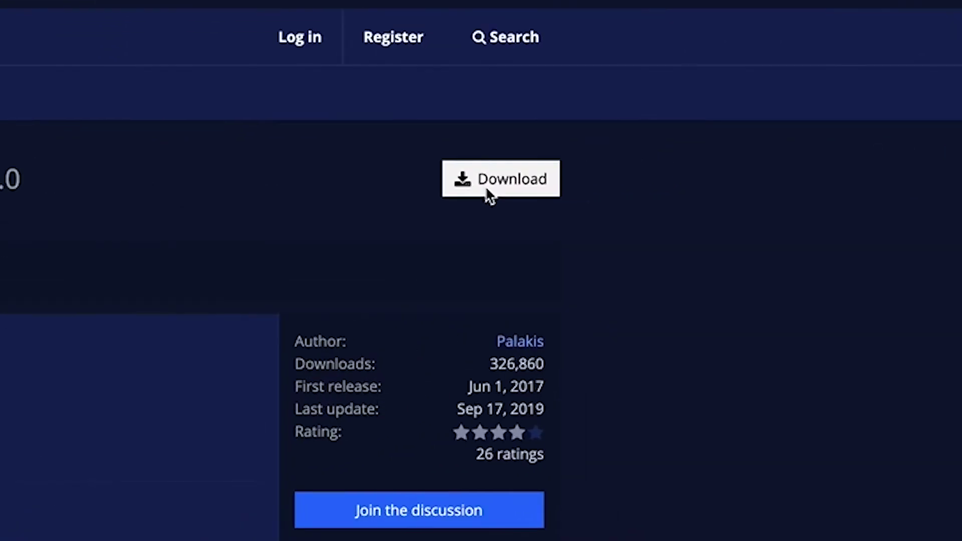
left_click(488, 195)
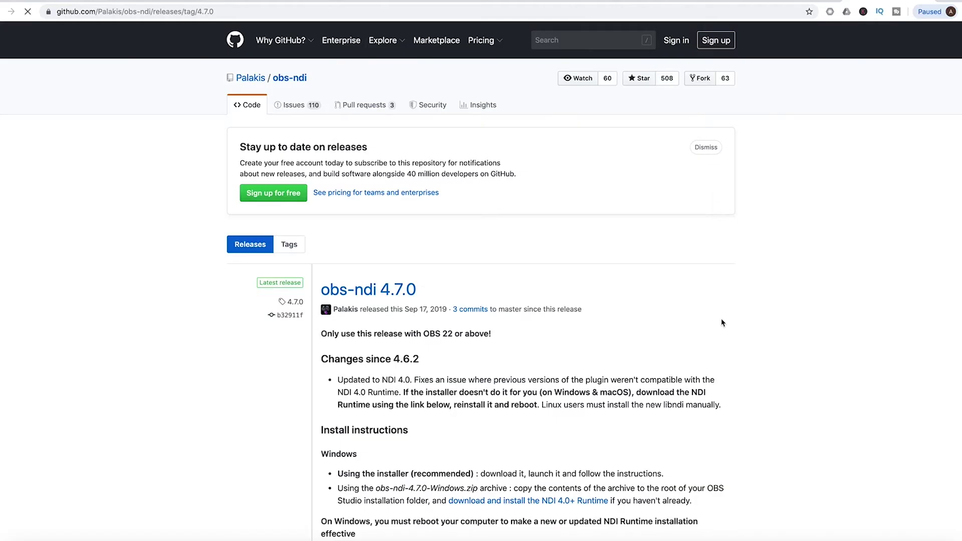
scroll(722, 322, "down", 10)
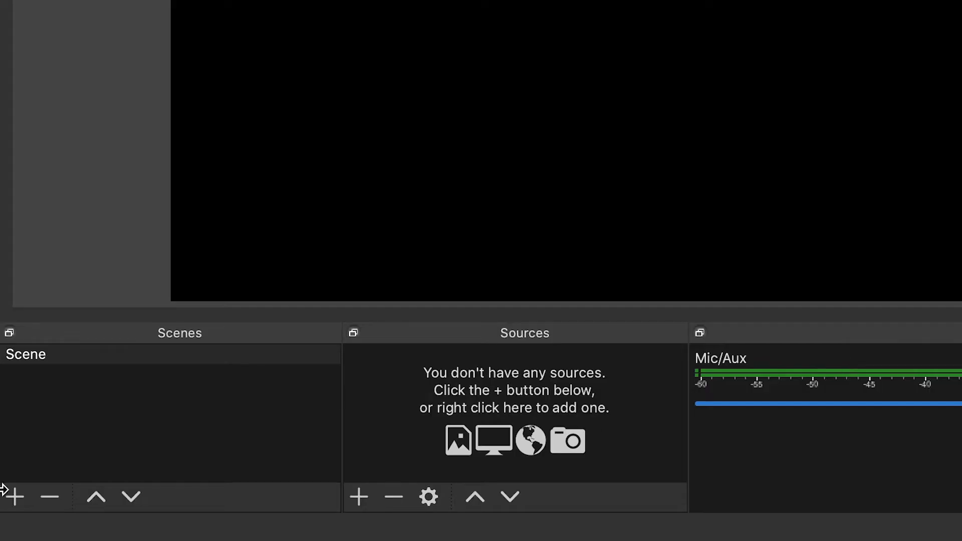
Step: Create a new scene named NDI
left_click(9, 495)
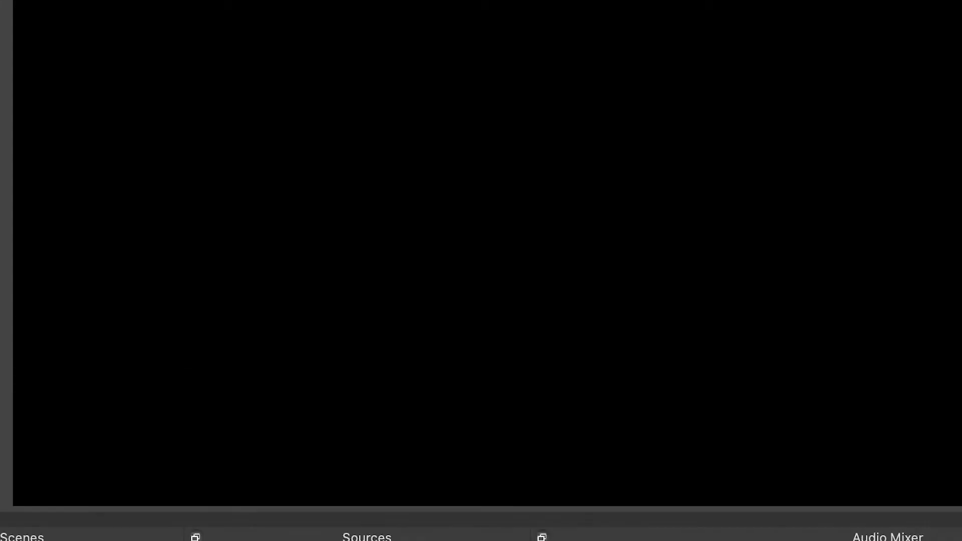
type("NDI")
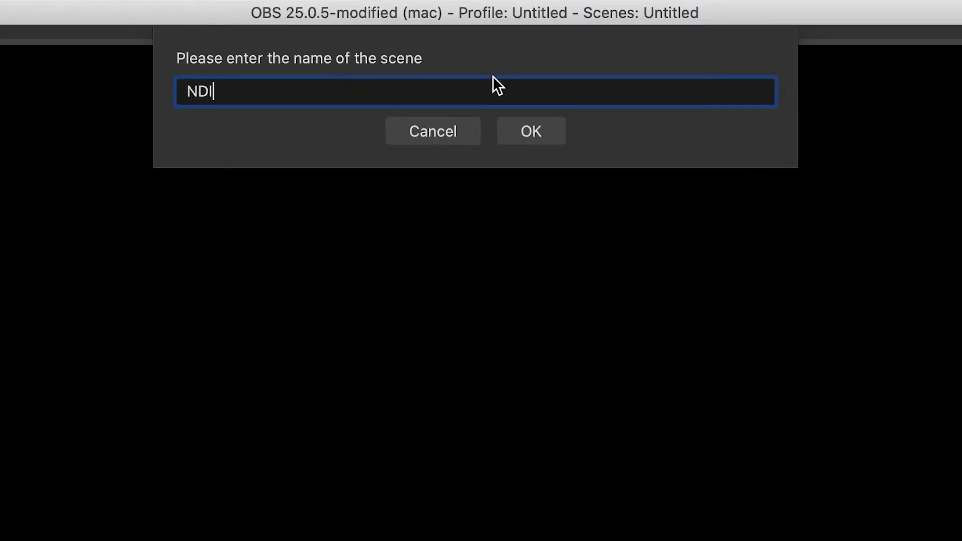
key("Return")
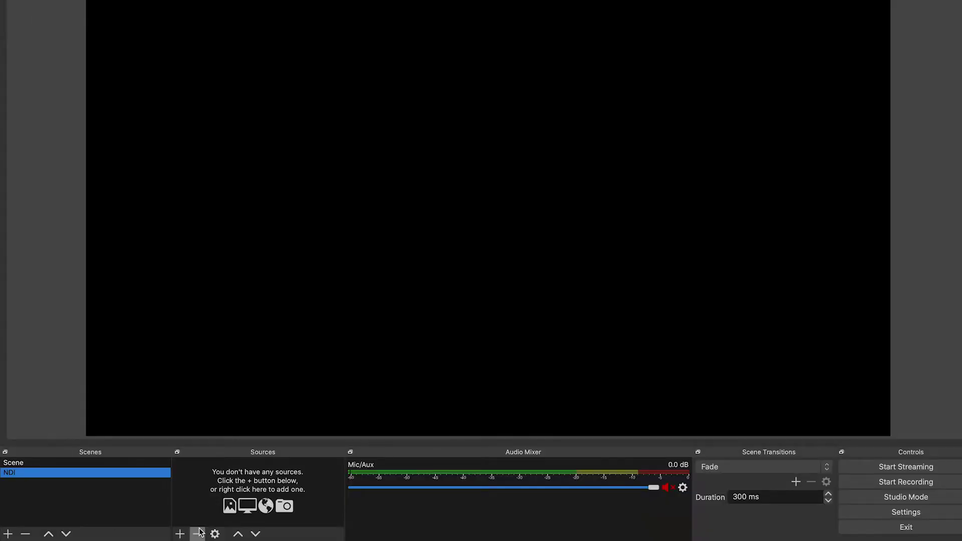
Step: Add an NDI source named Fornite that receives the Windows laptop's stream
left_click(179, 534)
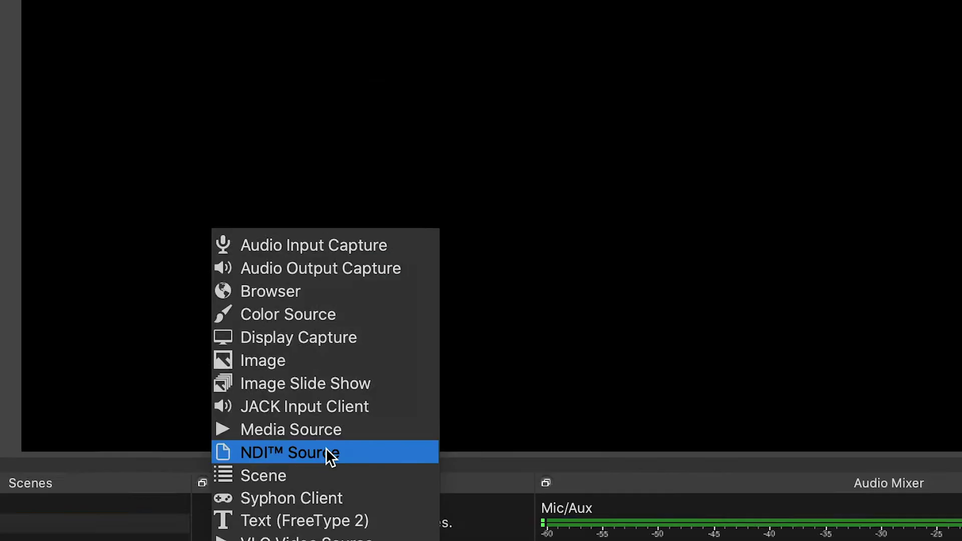
left_click(439, 304)
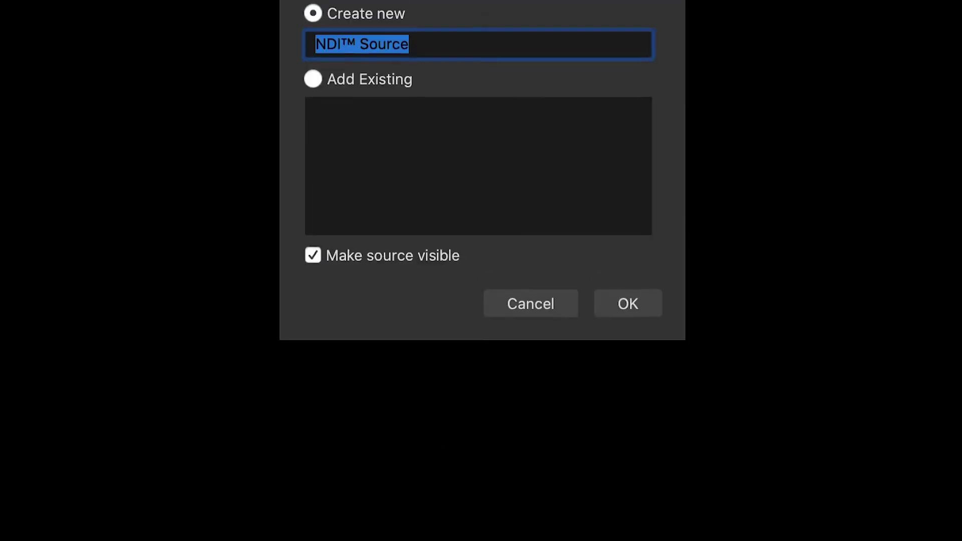
type("Fornit")
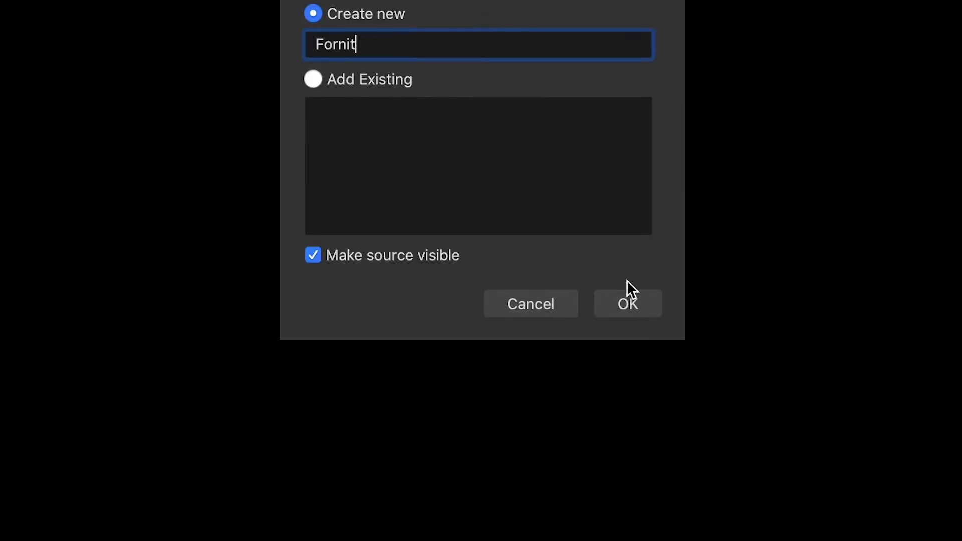
type("e")
key("Return")
left_click(760, 301)
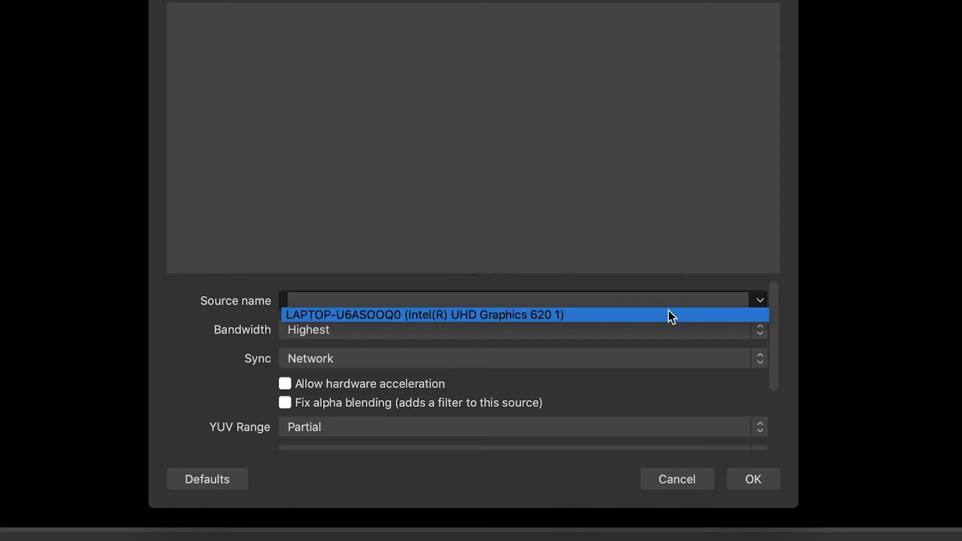
left_click(655, 315)
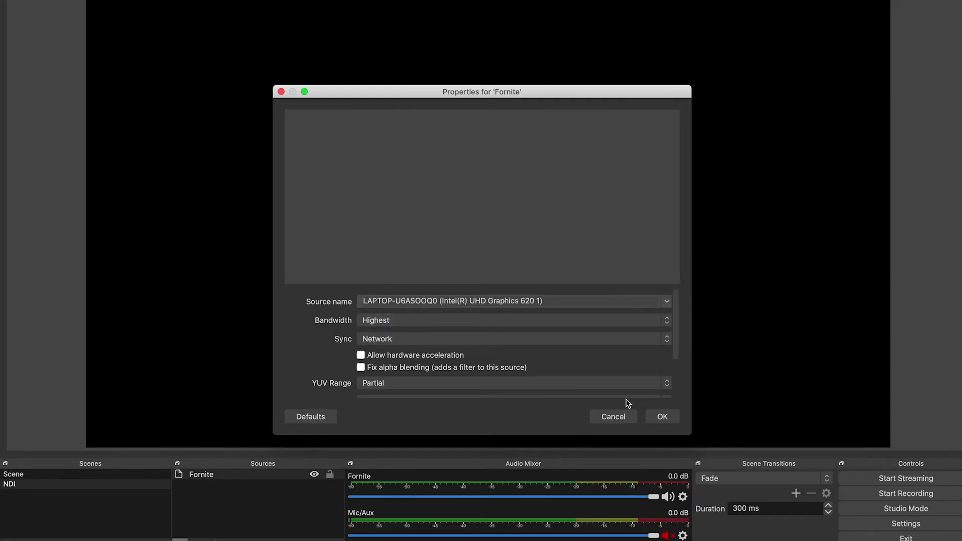
left_click(662, 418)
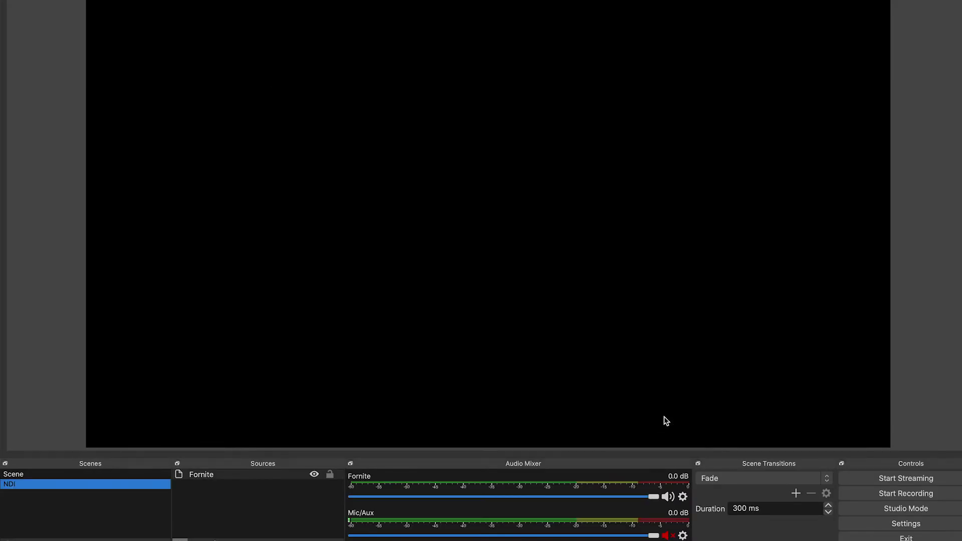
Step: Drag the Fornite source's bottom-right handle until the laptop feed covers the entire canvas
left_click_drag(489, 221, 890, 427)
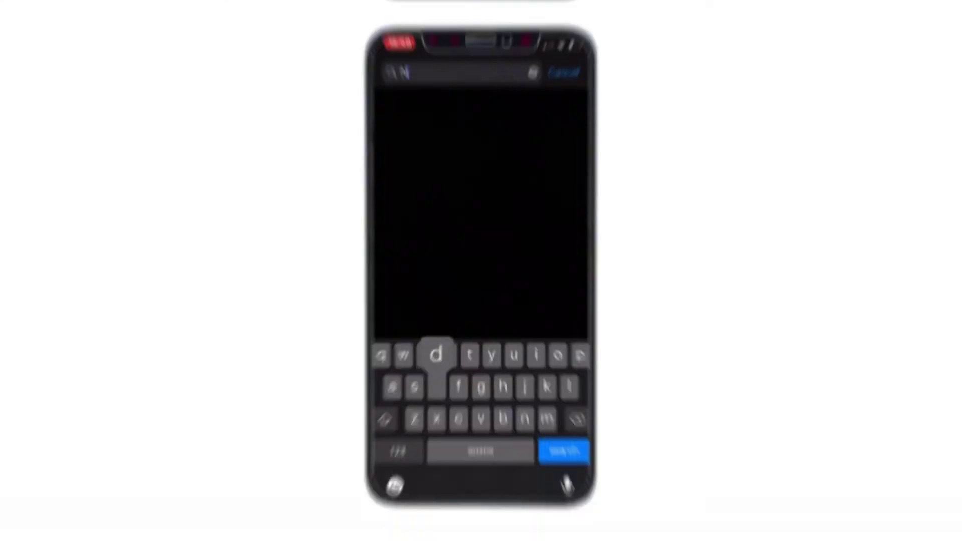
Step: Find NDI HX Capture in the App Store, open its page, then launch Fortnite on the phone
type("i hx")
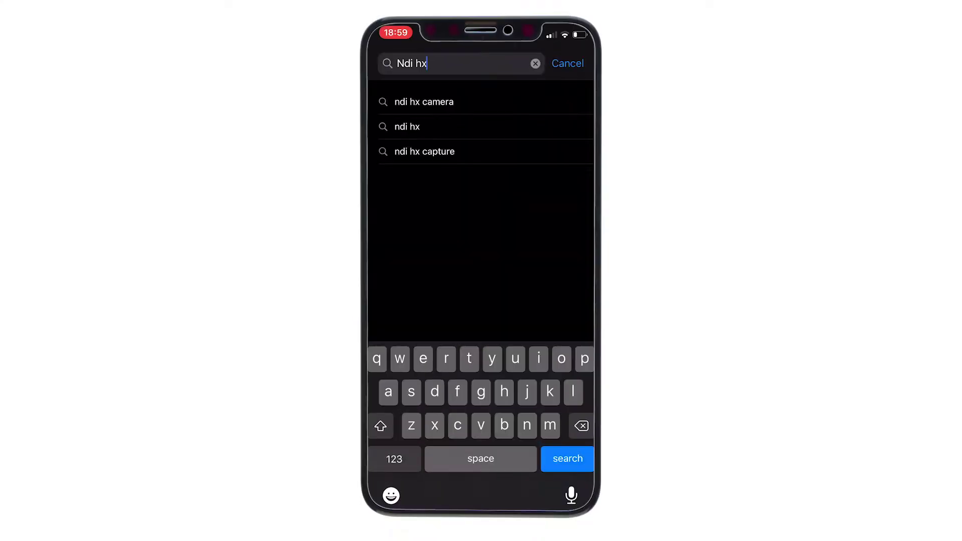
scroll(481, 271, "down", 3)
left_click(459, 215)
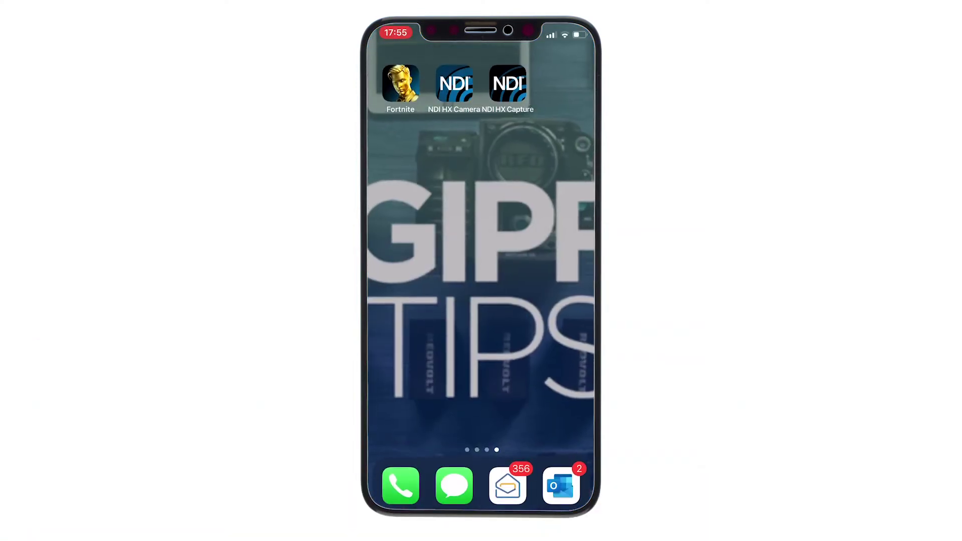
left_click(400, 82)
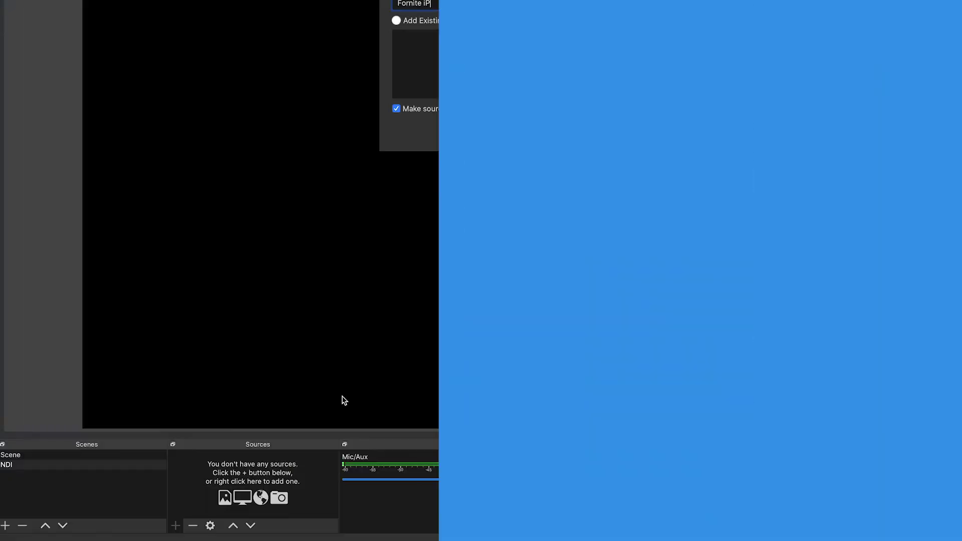
Step: Add NDI source 'Fornite iPhone' set to IPHONE (Display) and stretch it across the preview
type("hone")
key("Return")
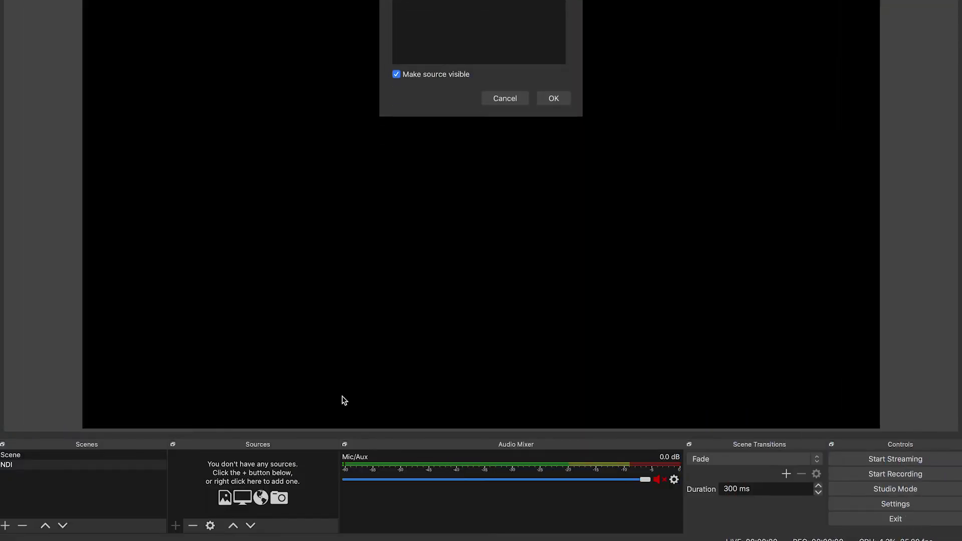
left_click(656, 283)
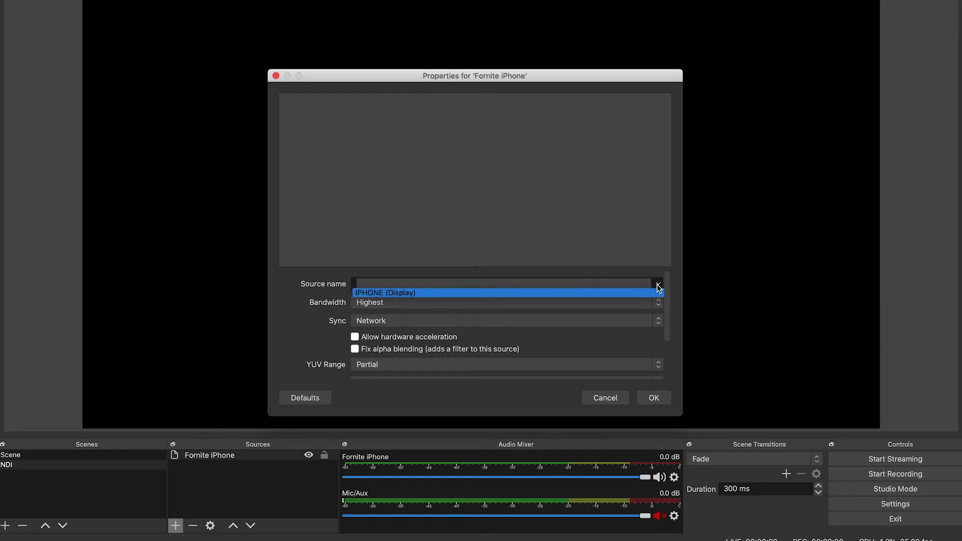
left_click(598, 293)
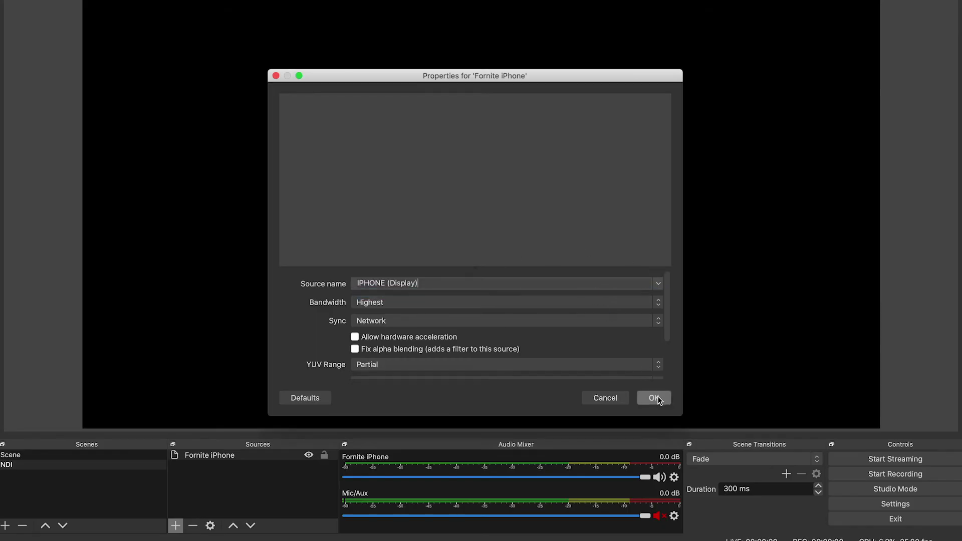
left_click(656, 398)
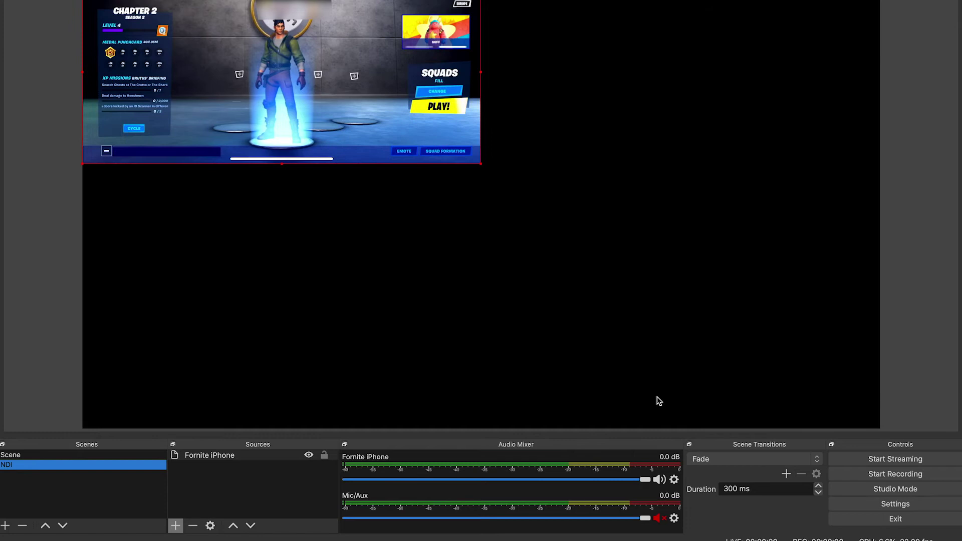
left_click_drag(483, 169, 880, 350)
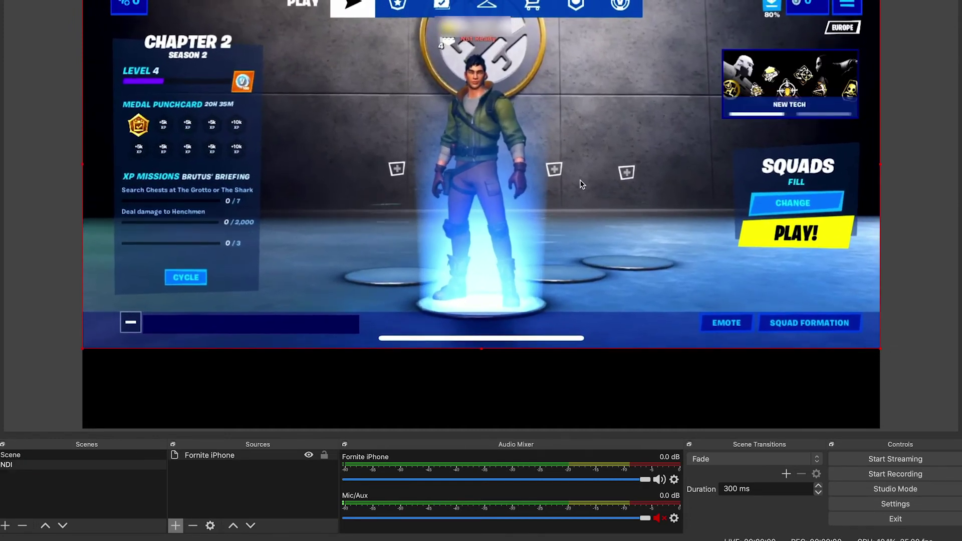